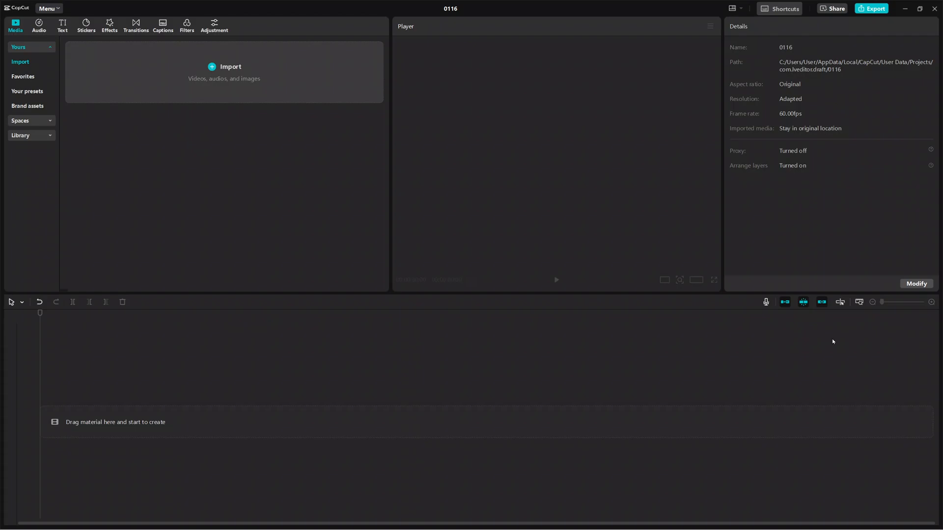
Import the image empire-state-building-6675010_1920 from the Downloads CapCut folder into the project media.
{"action": "left_click", "coordinate": [213, 73]}
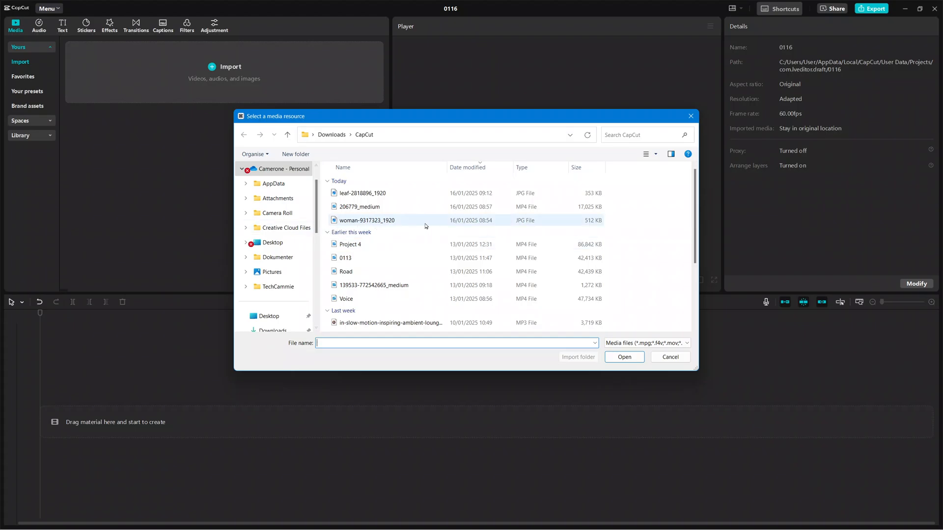
{"action": "left_click", "coordinate": [461, 223]}
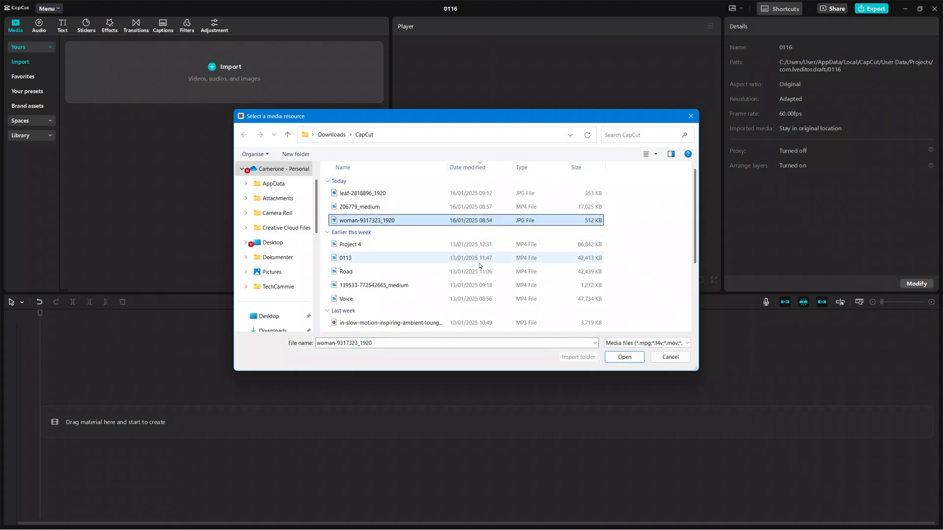
{"action": "scroll", "coordinate": [481, 265], "scroll_direction": "down", "scroll_amount": 2}
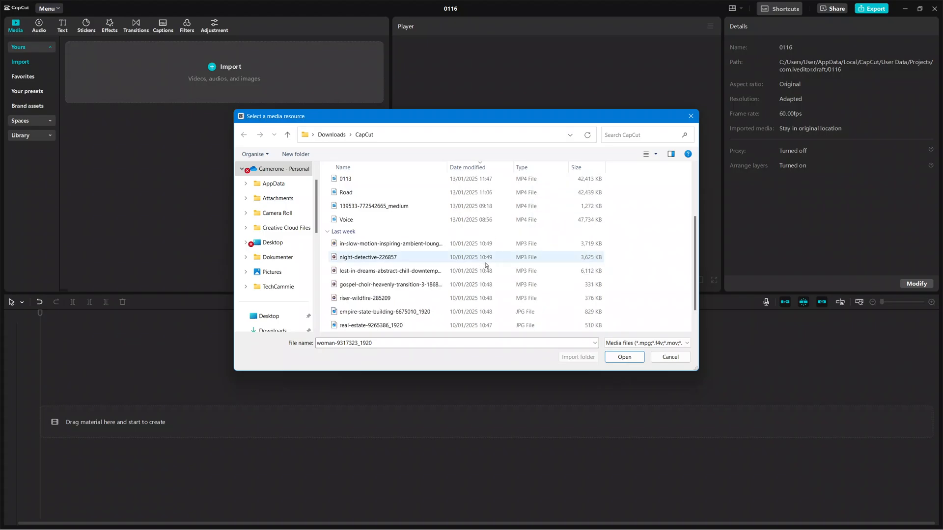
{"action": "scroll", "coordinate": [485, 265], "scroll_direction": "down", "scroll_amount": 1}
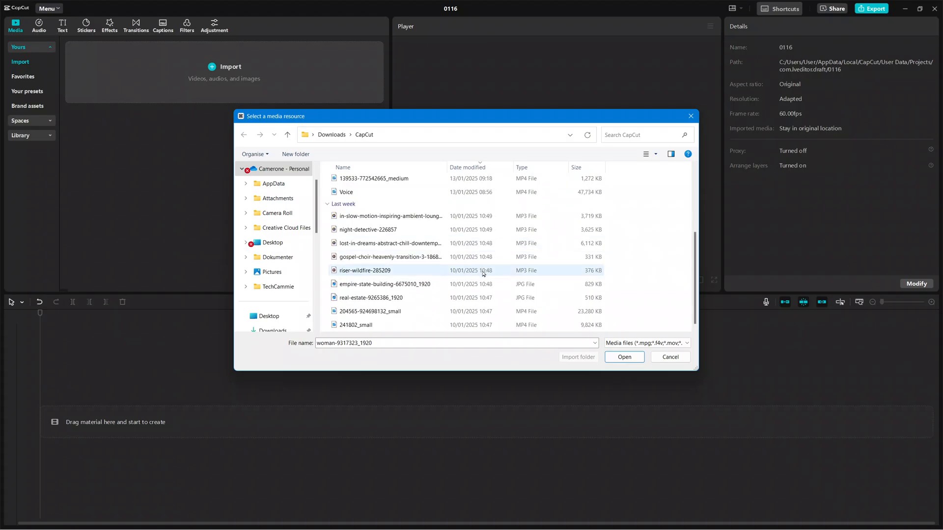
{"action": "left_click", "coordinate": [484, 285]}
{"action": "left_click", "coordinate": [632, 358]}
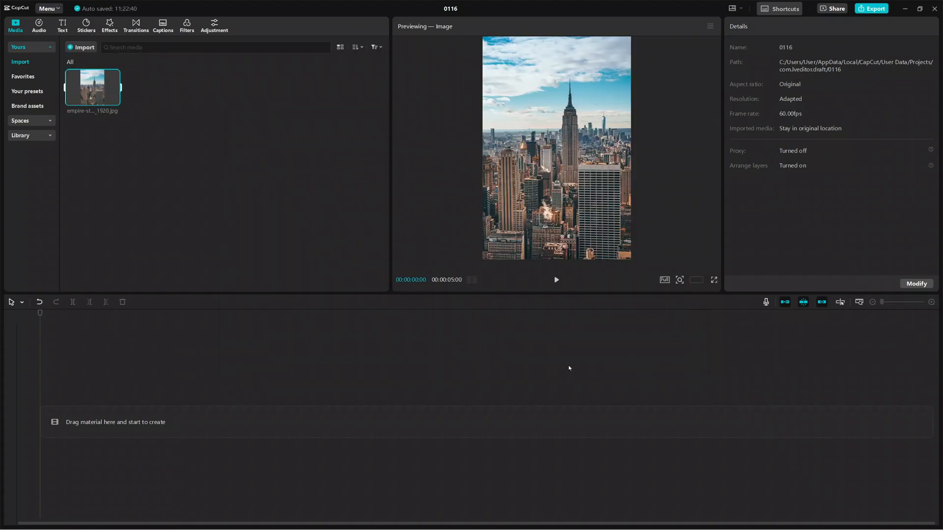
{"action": "left_click", "coordinate": [172, 127]}
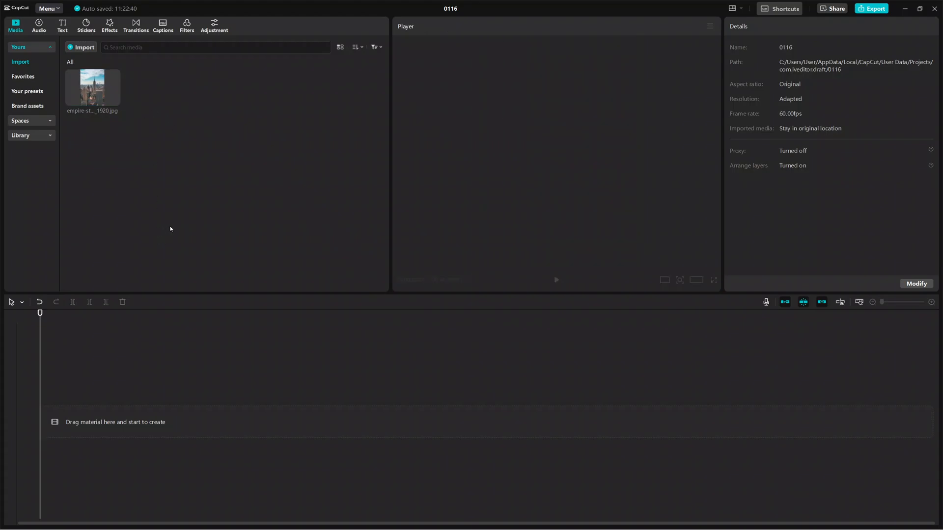
Place the imported Empire State Building image at the start of the main timeline track.
{"action": "mouse_move", "coordinate": [111, 112]}
{"action": "mouse_move", "coordinate": [92, 100]}
{"action": "left_click_drag", "start_coordinate": [86, 85], "coordinate": [96, 422]}
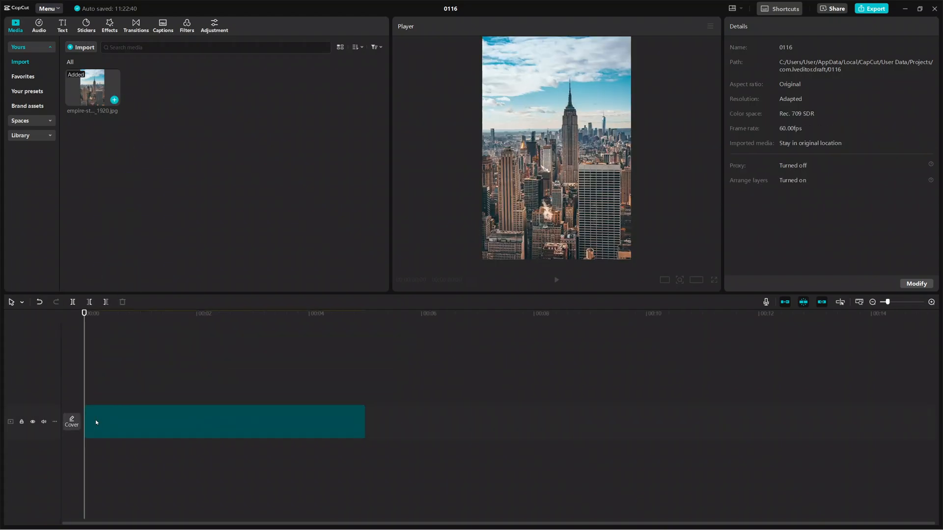
{"action": "left_click", "coordinate": [330, 360]}
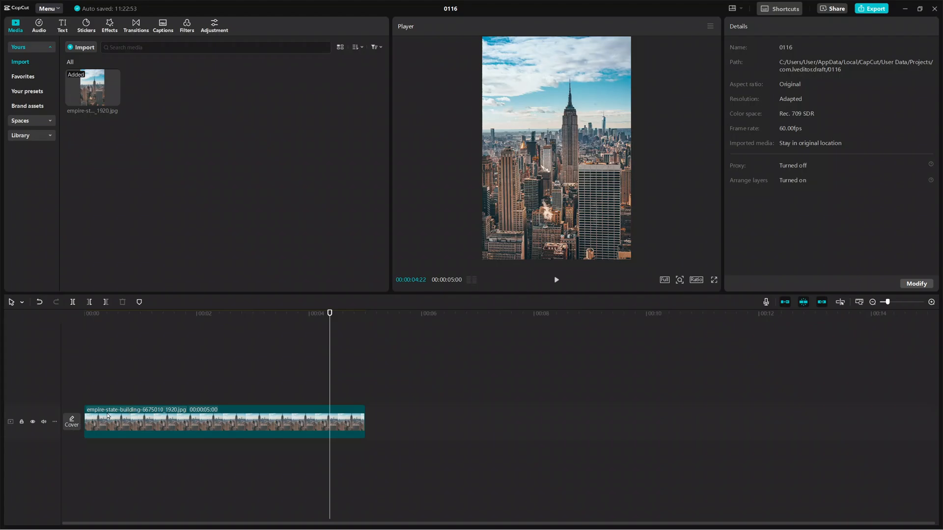
Add a default text clip above the image and move it to the very start of the timeline.
{"action": "left_click", "coordinate": [106, 423]}
{"action": "left_click_drag", "start_coordinate": [328, 384], "coordinate": [104, 389]}
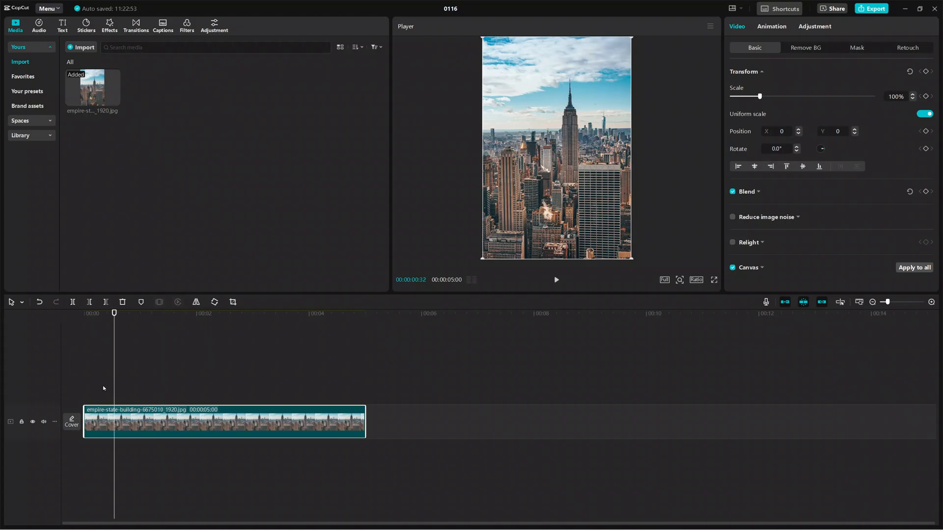
{"action": "left_click", "coordinate": [63, 25]}
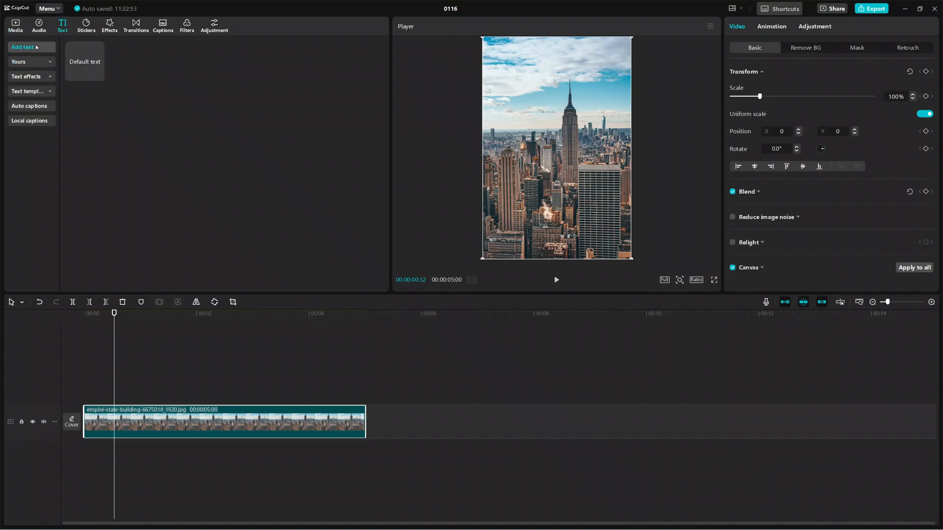
{"action": "mouse_move", "coordinate": [97, 75]}
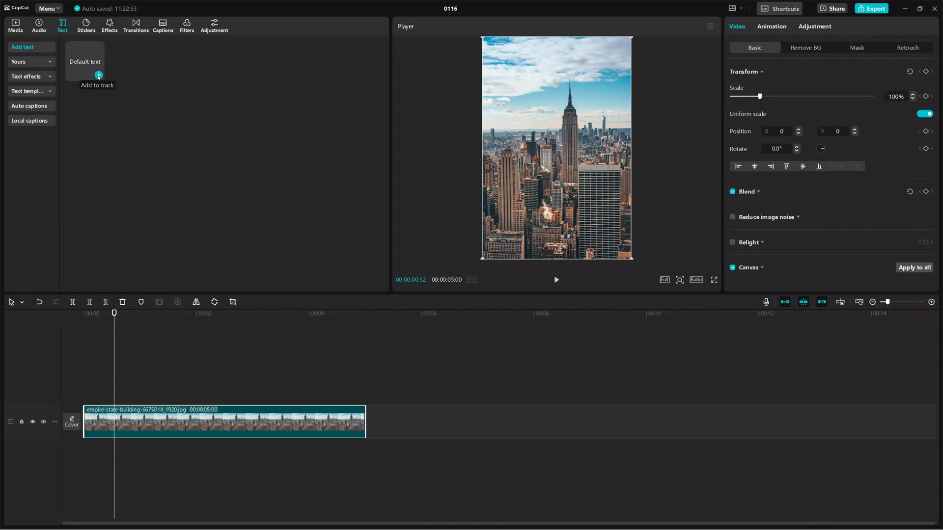
{"action": "left_click", "coordinate": [98, 75]}
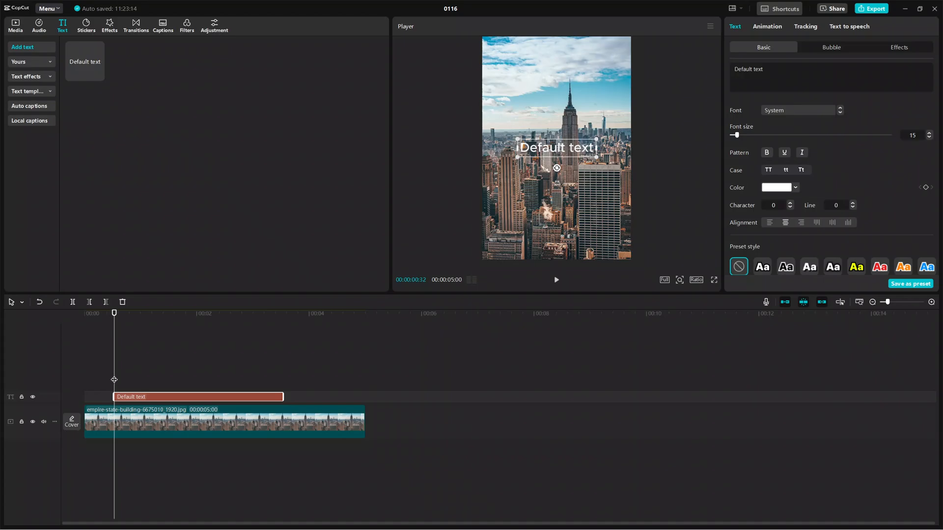
{"action": "left_click_drag", "start_coordinate": [114, 380], "coordinate": [81, 381]}
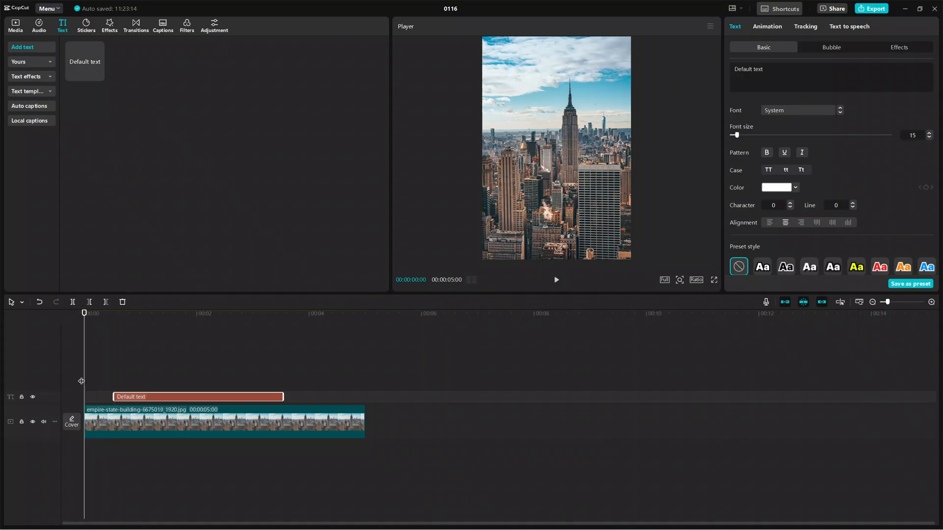
{"action": "left_click_drag", "start_coordinate": [162, 398], "coordinate": [132, 402]}
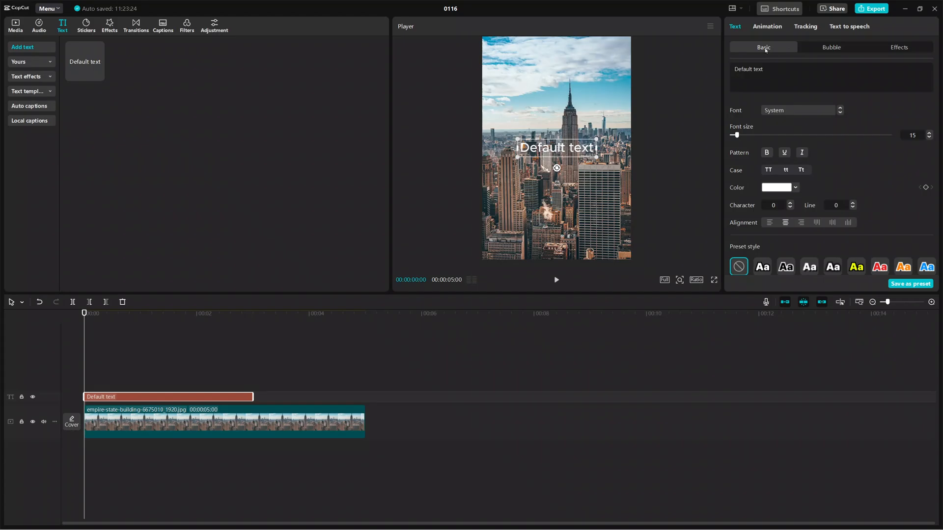
Replace the default wording of the text clip with "Empire State Building".
{"action": "left_click_drag", "start_coordinate": [774, 69], "coordinate": [733, 71]}
{"action": "left_click", "coordinate": [734, 73]}
{"action": "key", "text": "BackSpace"}
{"action": "key", "text": "BackSpace"}
{"action": "key", "text": "BackSpace"}
{"action": "key", "text": "BackSpace"}
{"action": "key", "text": "BackSpace"}
{"action": "key", "text": "BackSpace"}
{"action": "key", "text": "BackSpace"}
{"action": "key", "text": "BackSpace"}
{"action": "key", "text": "BackSpace"}
{"action": "key", "text": "BackSpace"}
{"action": "key", "text": "BackSpace"}
{"action": "key", "text": "BackSpace"}
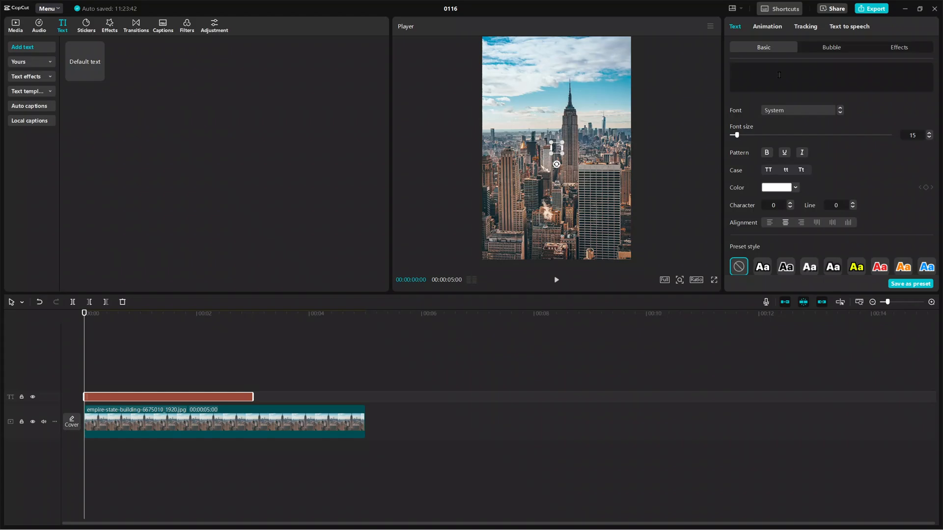
{"action": "type", "text": "Empi"}
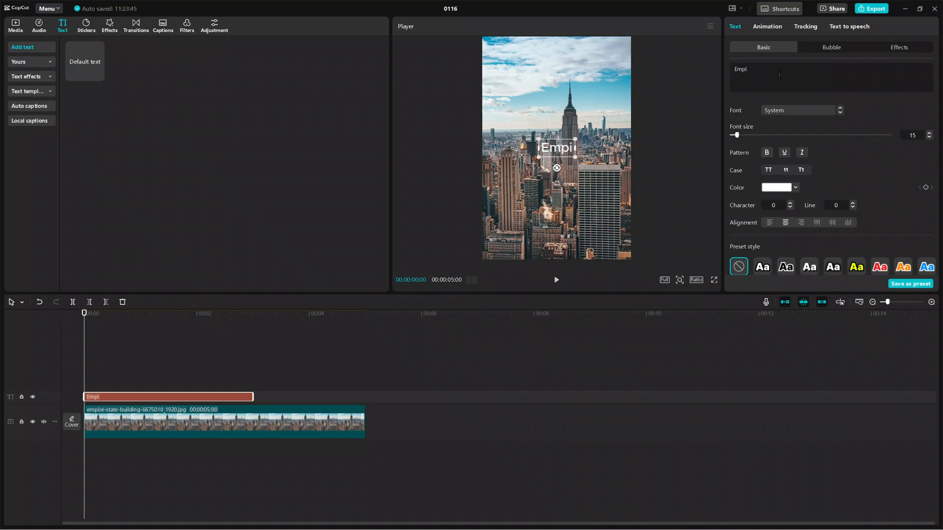
{"action": "type", "text": "re Satte"}
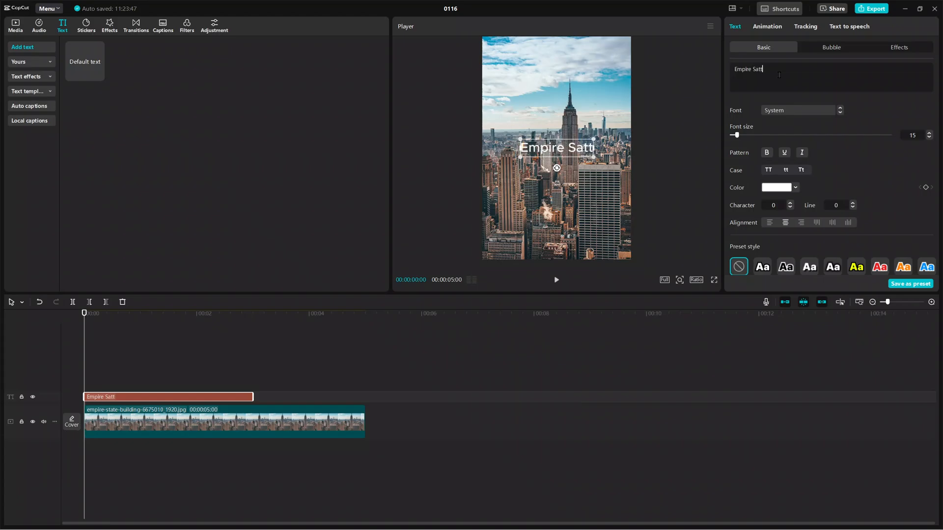
{"action": "key", "text": "BackSpace"}
{"action": "key", "text": "BackSpace"}
{"action": "key", "text": "BackSpace"}
{"action": "key", "text": "BackSpace"}
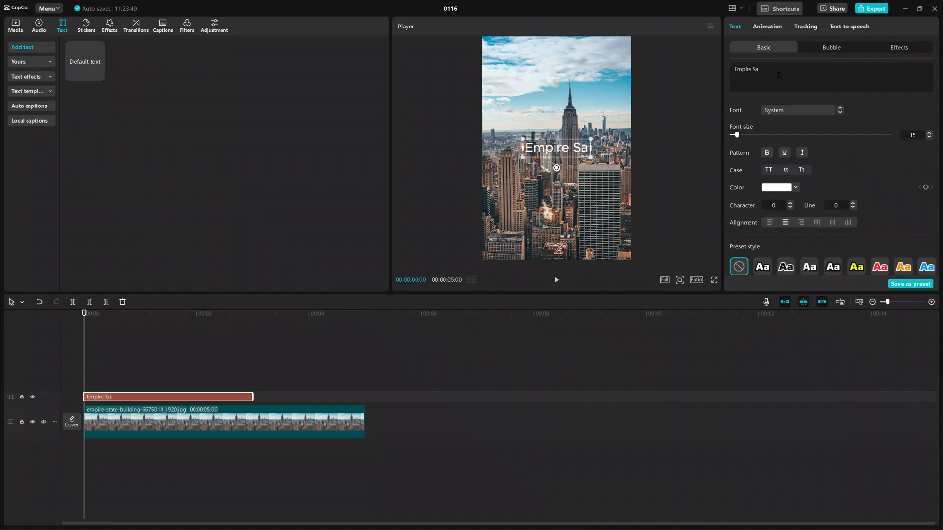
{"action": "type", "text": "tate"}
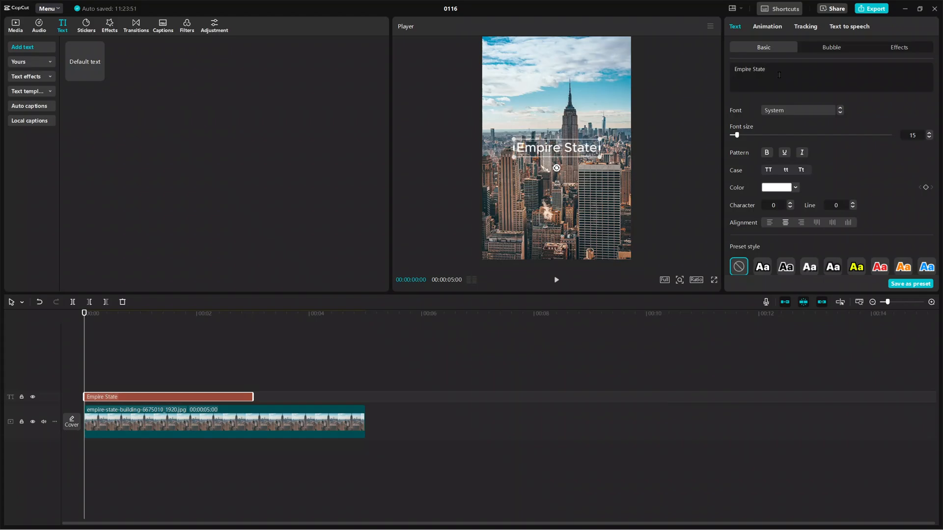
{"action": "type", "text": " Building"}
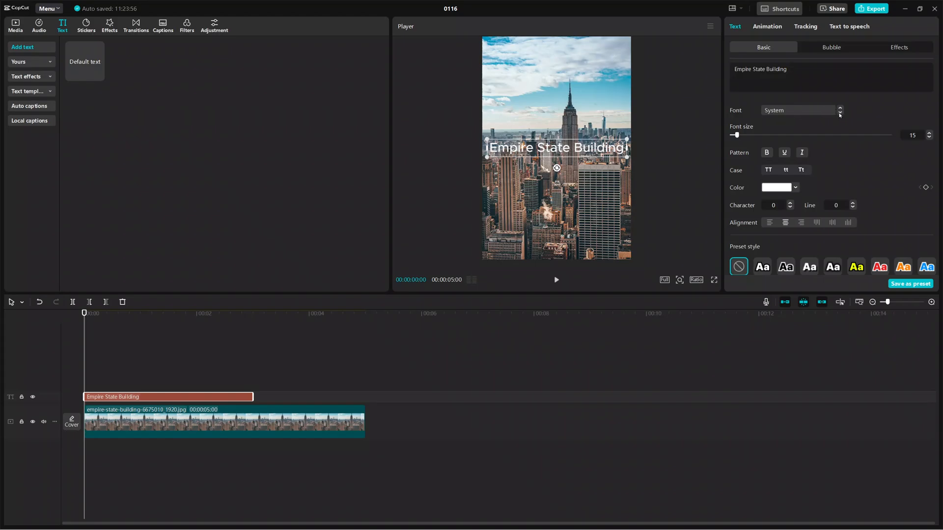
Browse the preset, system and commercial fonts, and set the title's font to ZY Vert from the commercial ones.
{"action": "left_click", "coordinate": [813, 110]}
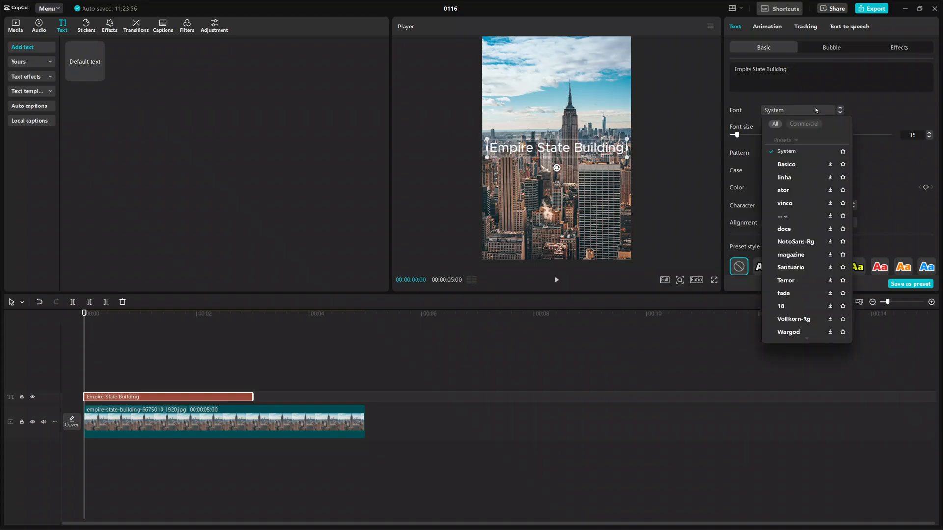
{"action": "scroll", "coordinate": [812, 175], "scroll_direction": "down", "scroll_amount": 3}
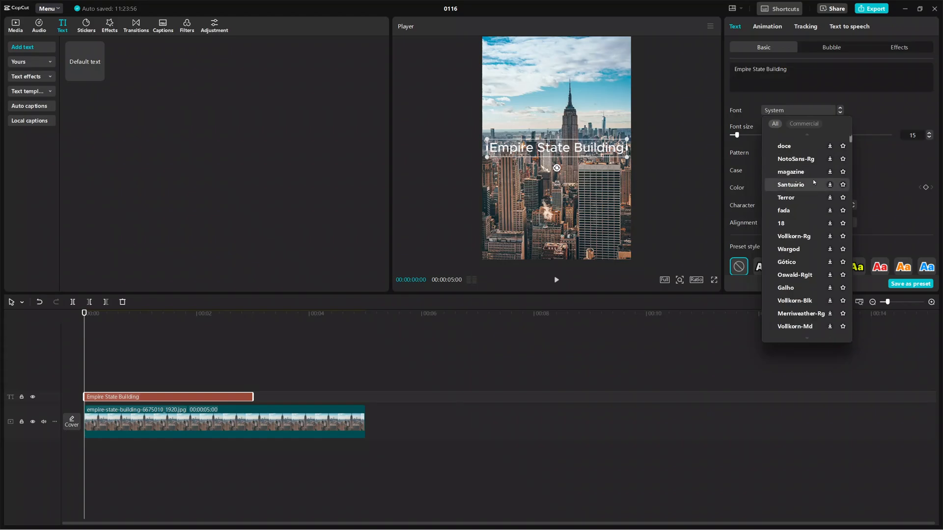
{"action": "scroll", "coordinate": [816, 202], "scroll_direction": "up", "scroll_amount": 3}
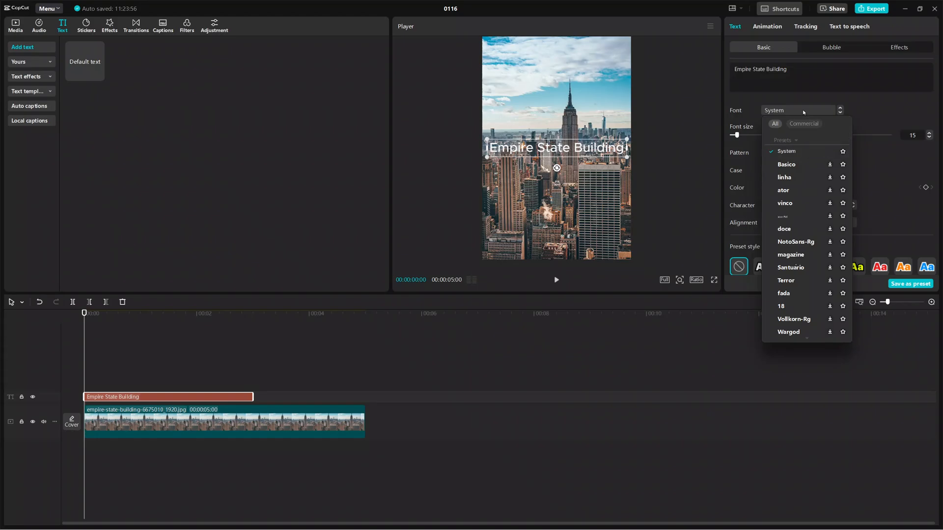
{"action": "scroll", "coordinate": [805, 226], "scroll_direction": "down", "scroll_amount": 10}
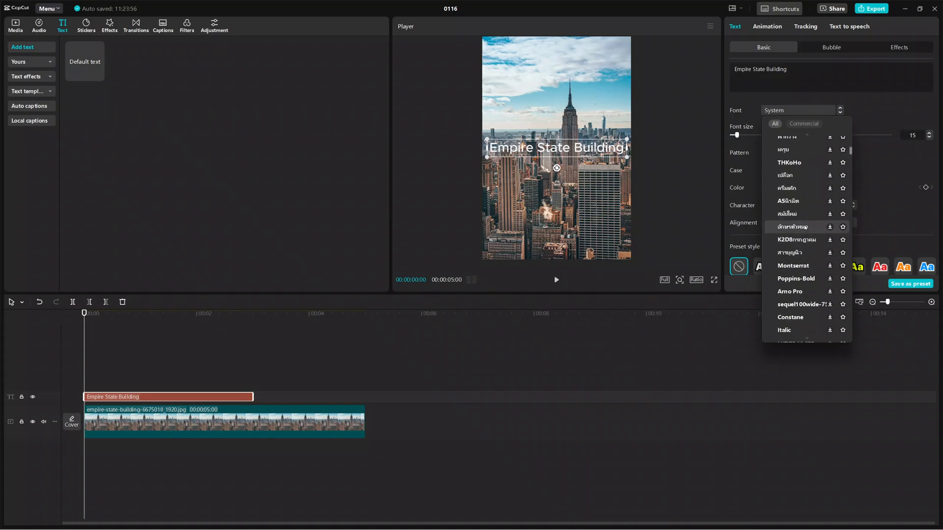
{"action": "scroll", "coordinate": [804, 226], "scroll_direction": "up", "scroll_amount": 10}
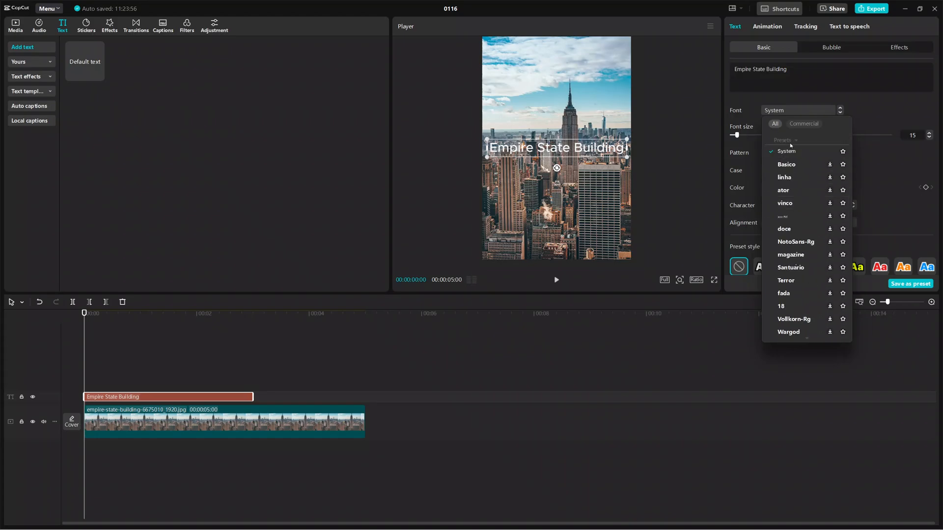
{"action": "left_click", "coordinate": [792, 141]}
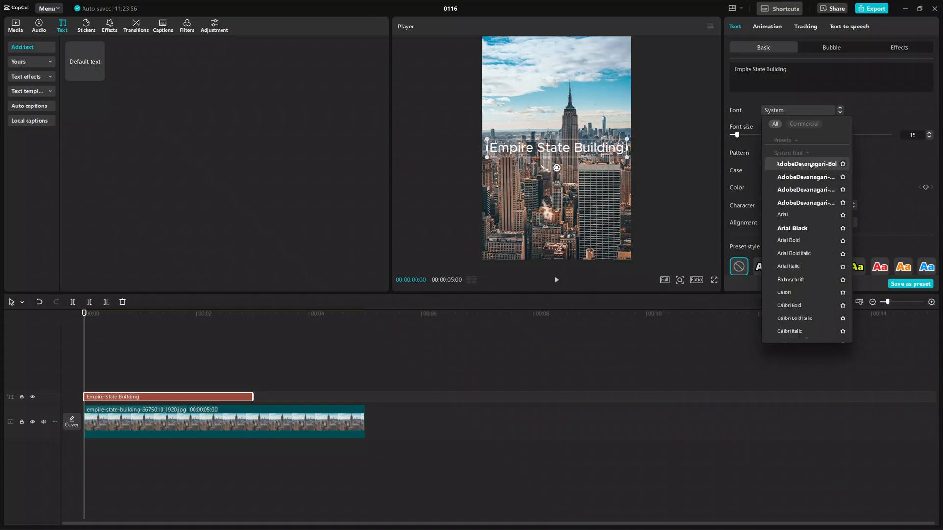
{"action": "left_click", "coordinate": [804, 124]}
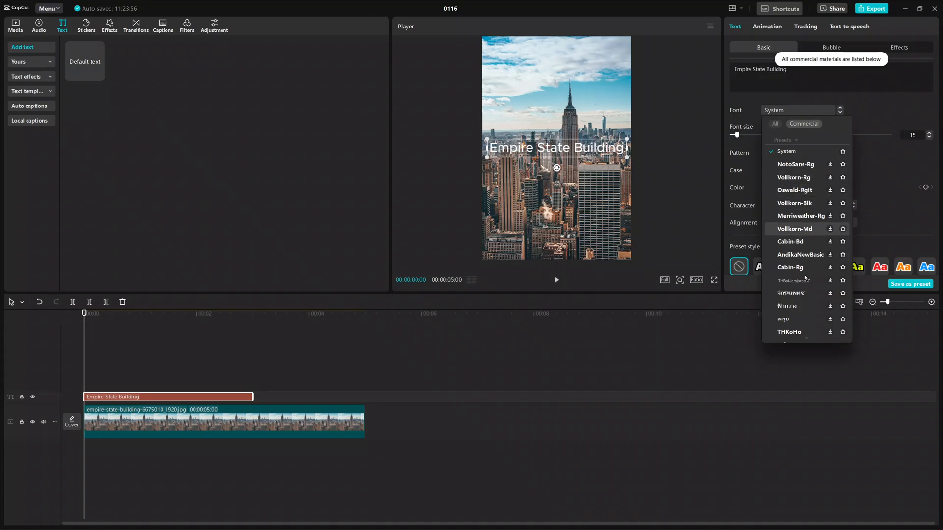
{"action": "scroll", "coordinate": [803, 261], "scroll_direction": "down", "scroll_amount": 3}
{"action": "scroll", "coordinate": [803, 261], "scroll_direction": "down", "scroll_amount": 2}
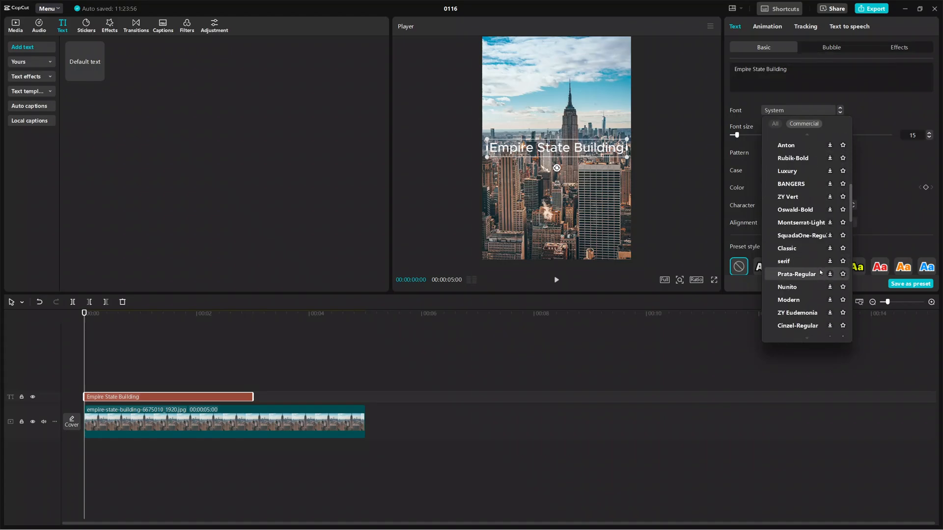
{"action": "left_click", "coordinate": [830, 197]}
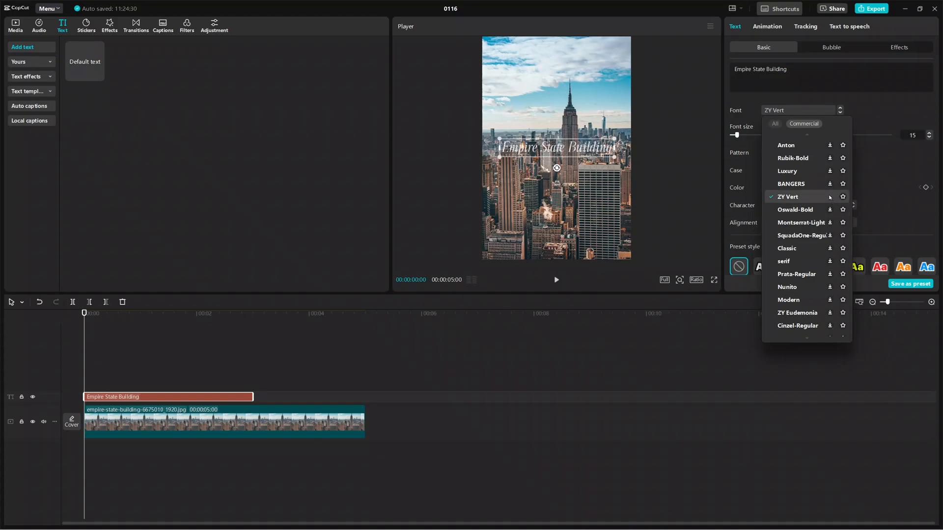
{"action": "left_click", "coordinate": [830, 197]}
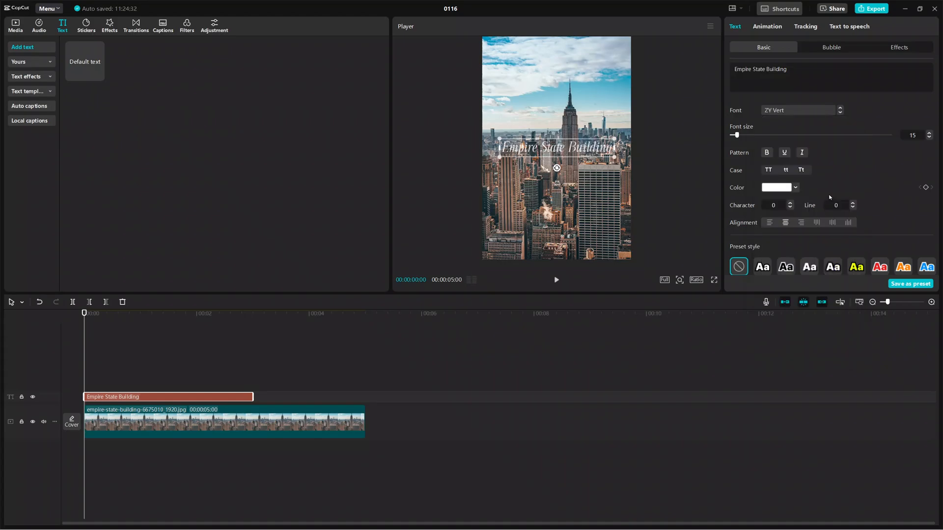
Set the title's font size to 20 and move it up into the sky, centred above the Empire State Building.
{"action": "left_click_drag", "start_coordinate": [519, 148], "coordinate": [513, 125]}
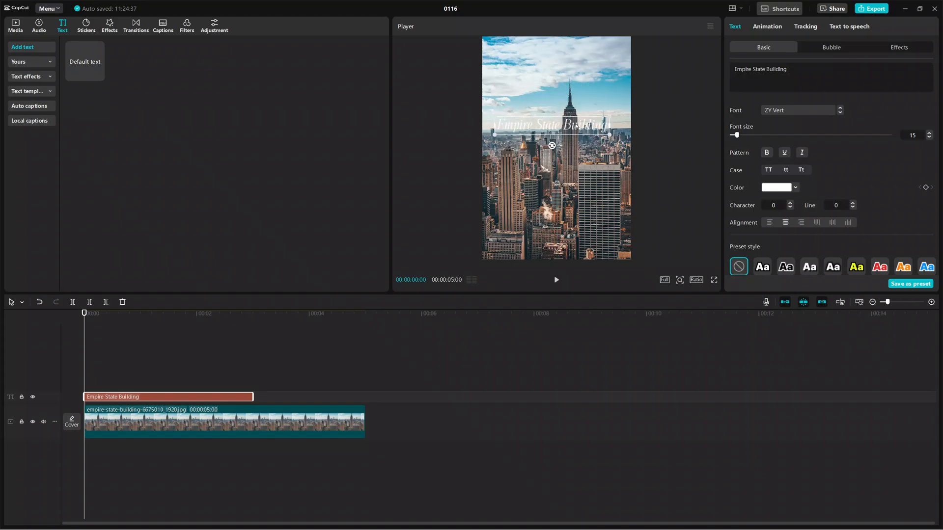
{"action": "left_click_drag", "start_coordinate": [737, 136], "coordinate": [740, 137]}
{"action": "left_click_drag", "start_coordinate": [543, 123], "coordinate": [550, 76]}
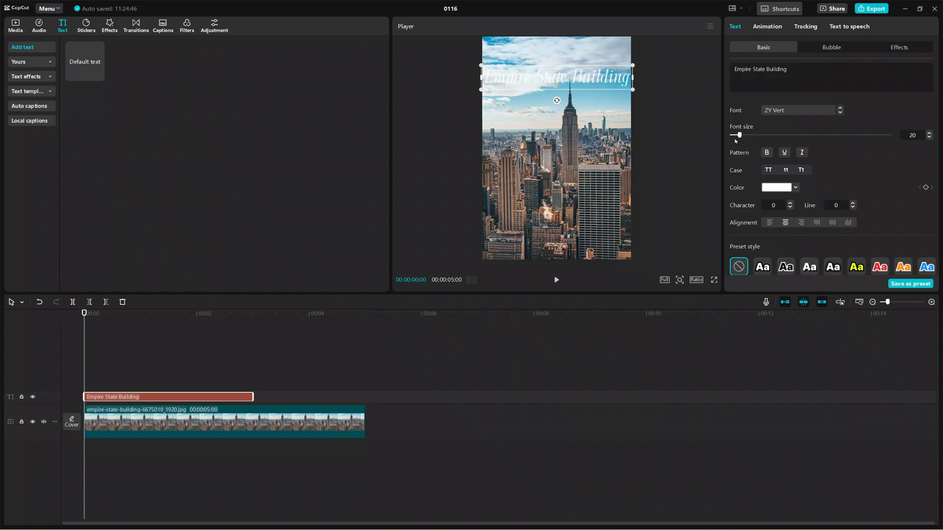
Make the title bold, leaving underline and italic switched off after trying them, and convert its wording to all uppercase.
{"action": "left_click", "coordinate": [769, 154]}
{"action": "left_click", "coordinate": [785, 153]}
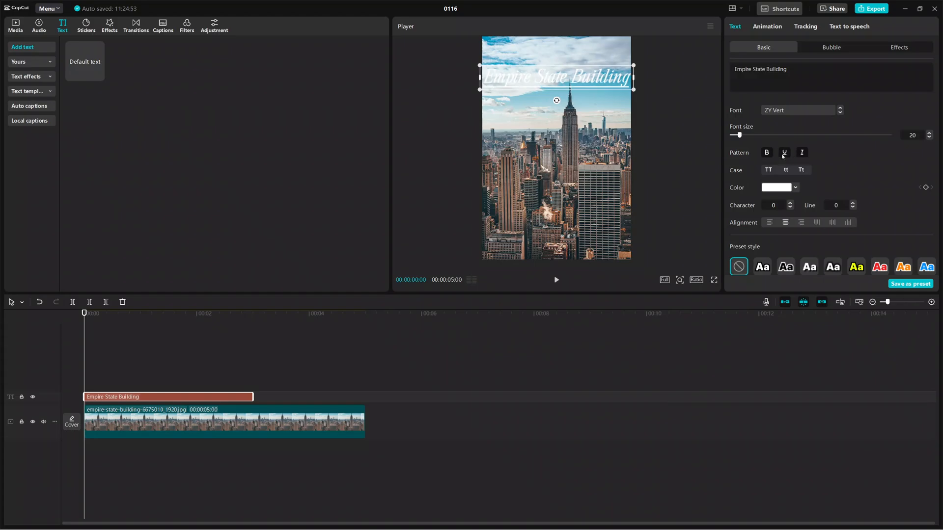
{"action": "left_click", "coordinate": [788, 155]}
{"action": "left_click", "coordinate": [801, 154]}
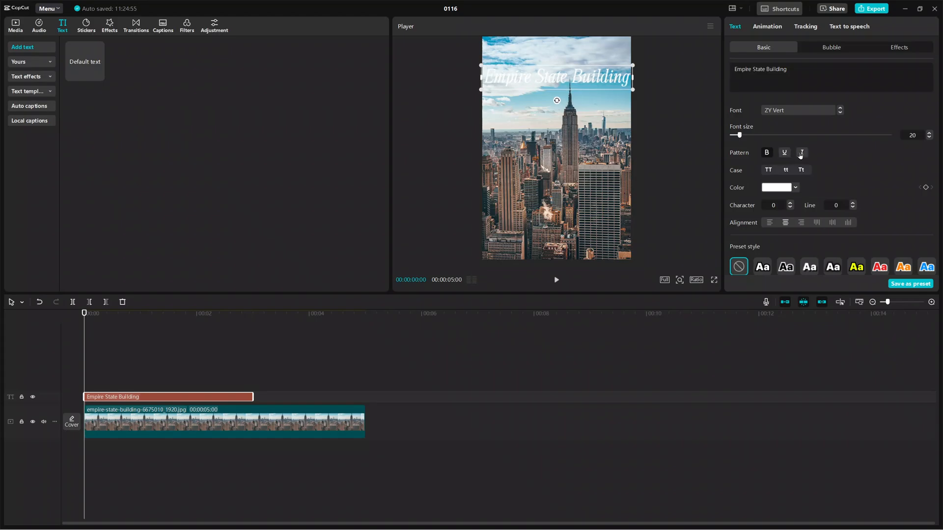
{"action": "left_click", "coordinate": [770, 170]}
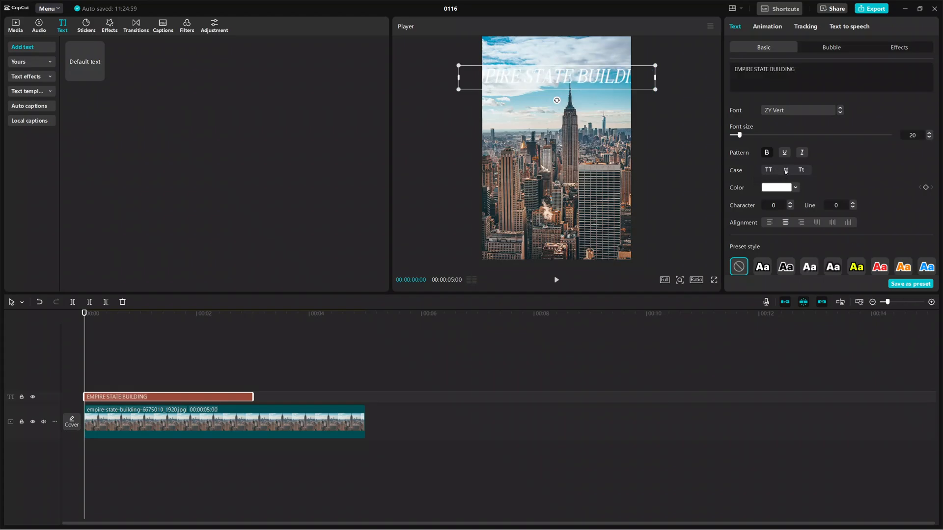
Try the title's wording in all lowercase and set it to title case, with each word capitalized.
{"action": "left_click", "coordinate": [786, 170]}
{"action": "left_click", "coordinate": [803, 170]}
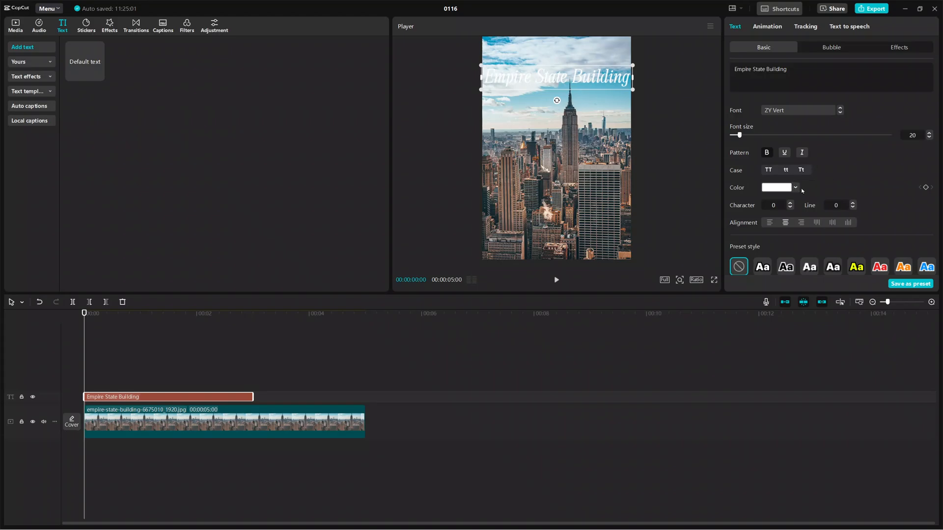
Set the title's colour to black after trying red, light blue and several blue swatches.
{"action": "left_click", "coordinate": [796, 190]}
{"action": "mouse_move", "coordinate": [807, 214]}
{"action": "left_mouse_down"}
{"action": "mouse_move", "coordinate": [784, 254]}
{"action": "mouse_move", "coordinate": [763, 234]}
{"action": "mouse_move", "coordinate": [838, 205]}
{"action": "left_mouse_up"}
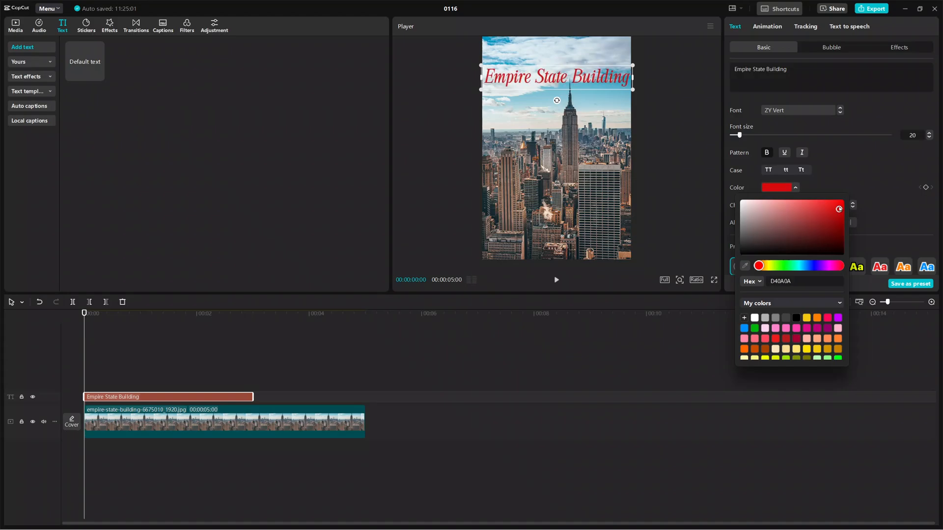
{"action": "mouse_move", "coordinate": [782, 267]}
{"action": "left_mouse_down"}
{"action": "mouse_move", "coordinate": [820, 266]}
{"action": "mouse_move", "coordinate": [783, 266]}
{"action": "mouse_move", "coordinate": [808, 268]}
{"action": "left_mouse_up"}
{"action": "scroll", "coordinate": [778, 343], "scroll_direction": "down", "scroll_amount": 3}
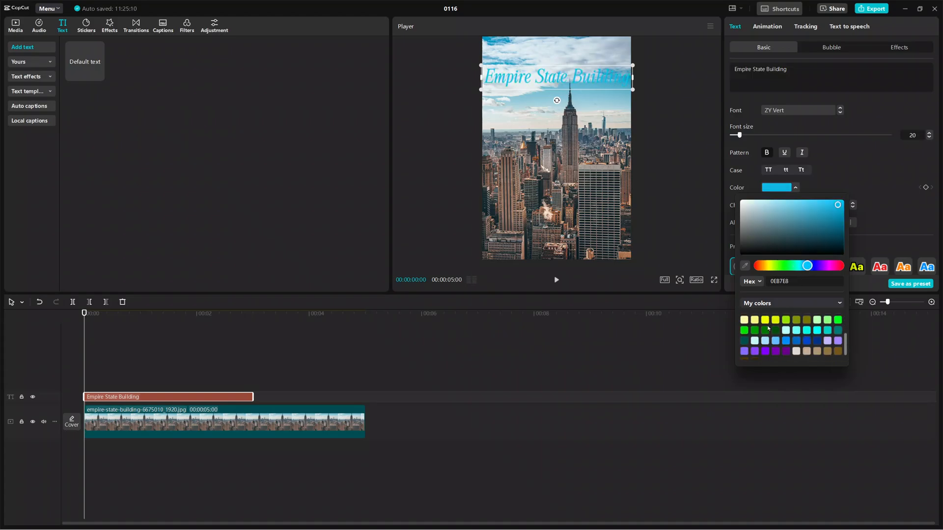
{"action": "left_click", "coordinate": [777, 344]}
{"action": "left_click", "coordinate": [786, 343]}
{"action": "left_click", "coordinate": [786, 333]}
{"action": "left_click", "coordinate": [796, 333]}
{"action": "left_click", "coordinate": [817, 335]}
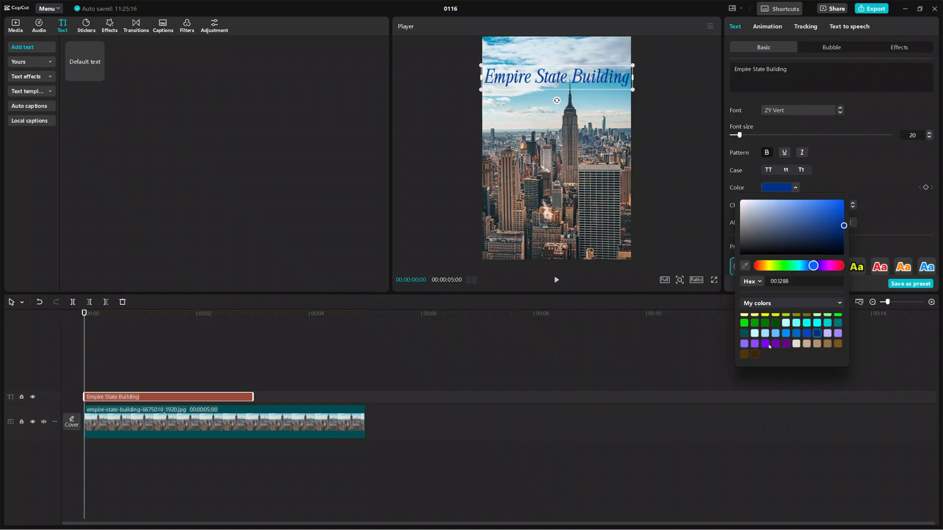
{"action": "scroll", "coordinate": [804, 330], "scroll_direction": "up", "scroll_amount": 5}
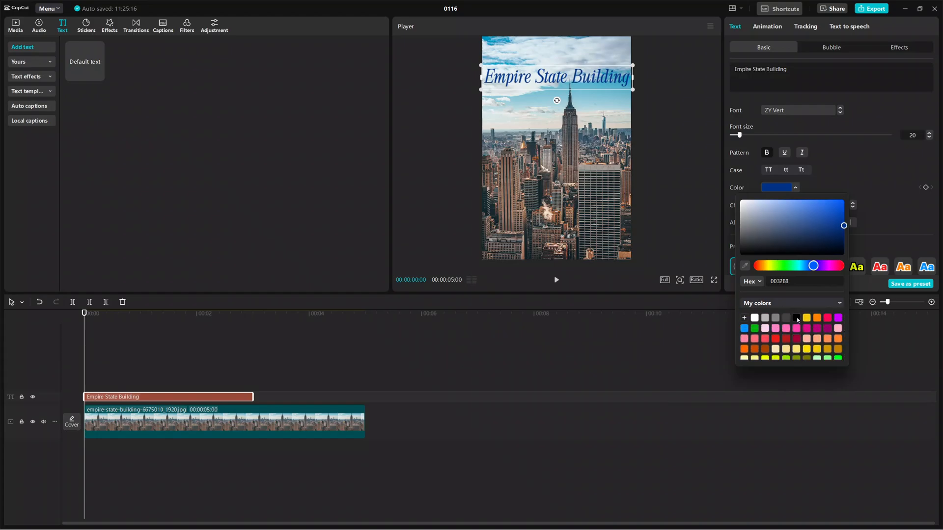
{"action": "left_click", "coordinate": [796, 318]}
{"action": "left_click", "coordinate": [885, 203]}
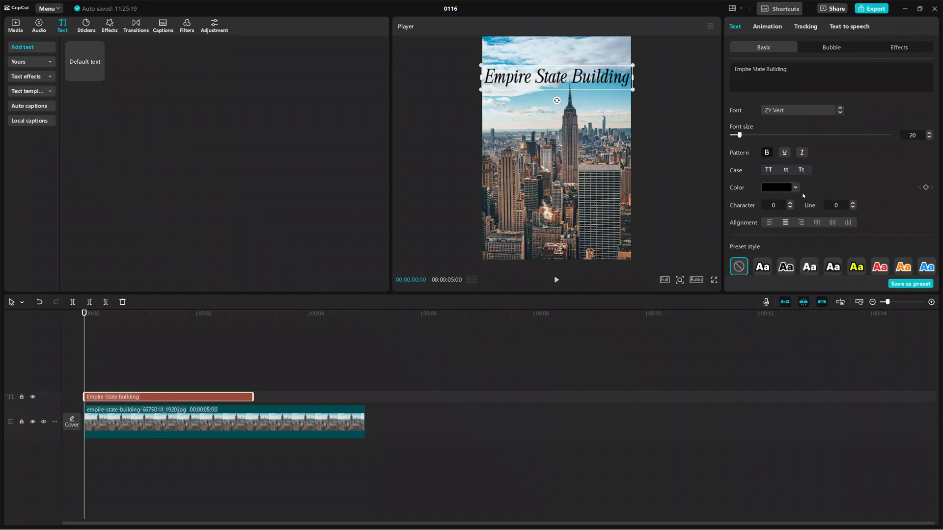
Look through the title's preset styles and transform settings, and scale the title to 90%.
{"action": "scroll", "coordinate": [790, 209], "scroll_direction": "down", "scroll_amount": 5}
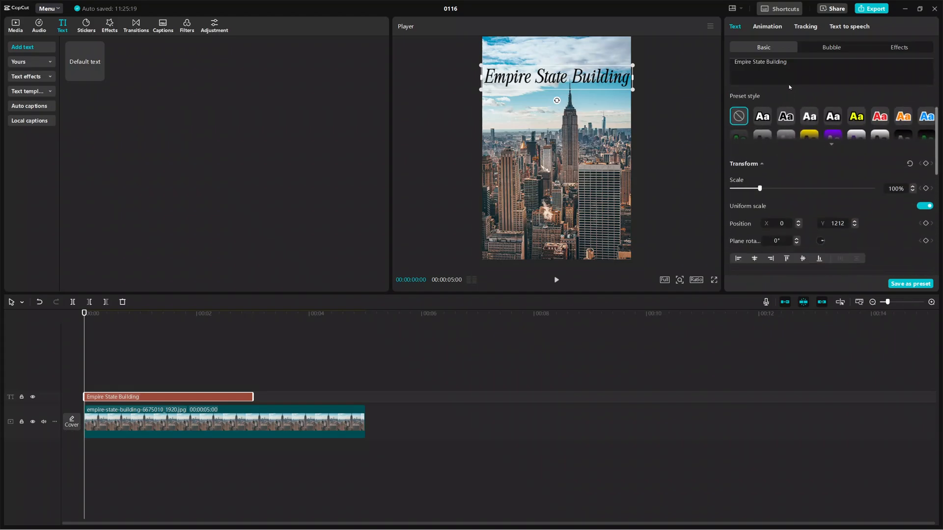
{"action": "scroll", "coordinate": [810, 175], "scroll_direction": "up", "scroll_amount": 2}
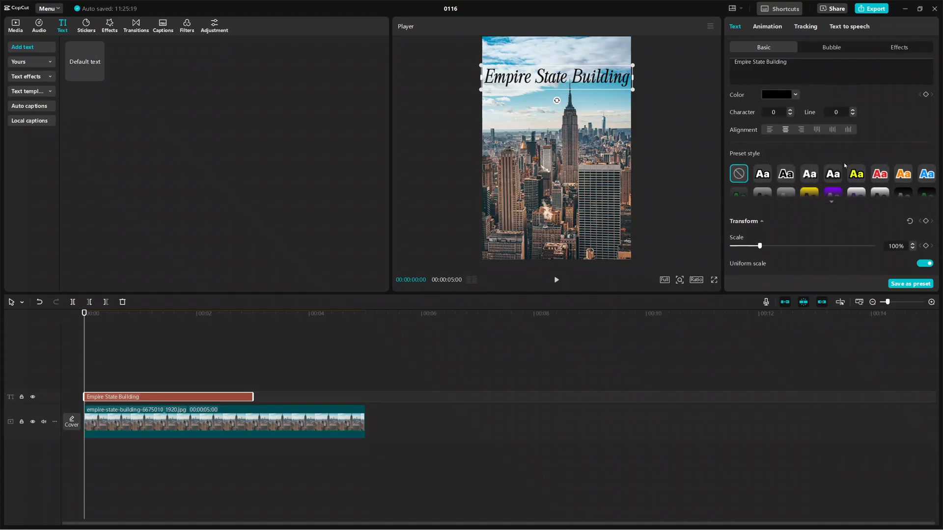
{"action": "scroll", "coordinate": [844, 163], "scroll_direction": "up", "scroll_amount": 2}
{"action": "scroll", "coordinate": [830, 168], "scroll_direction": "down", "scroll_amount": 3}
{"action": "scroll", "coordinate": [831, 168], "scroll_direction": "down", "scroll_amount": 2}
{"action": "scroll", "coordinate": [806, 146], "scroll_direction": "down", "scroll_amount": 3}
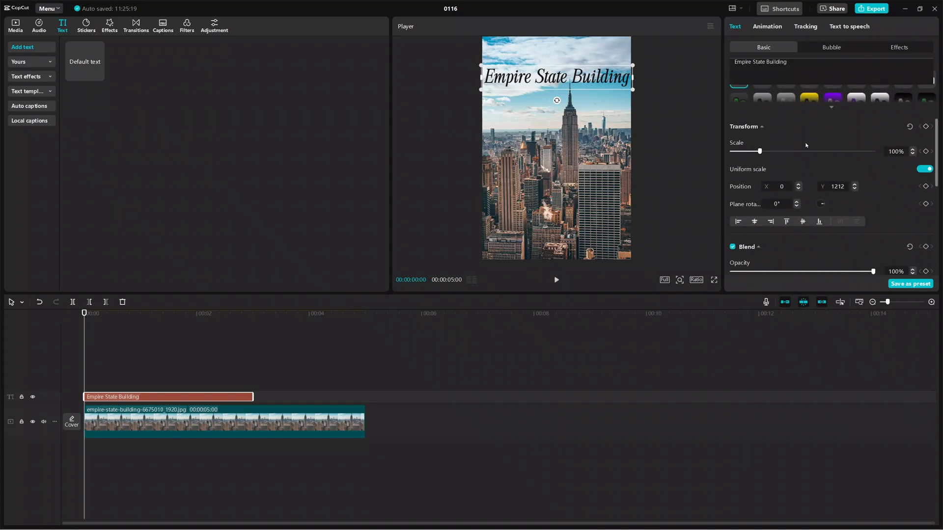
{"action": "left_click_drag", "start_coordinate": [759, 149], "coordinate": [757, 150]}
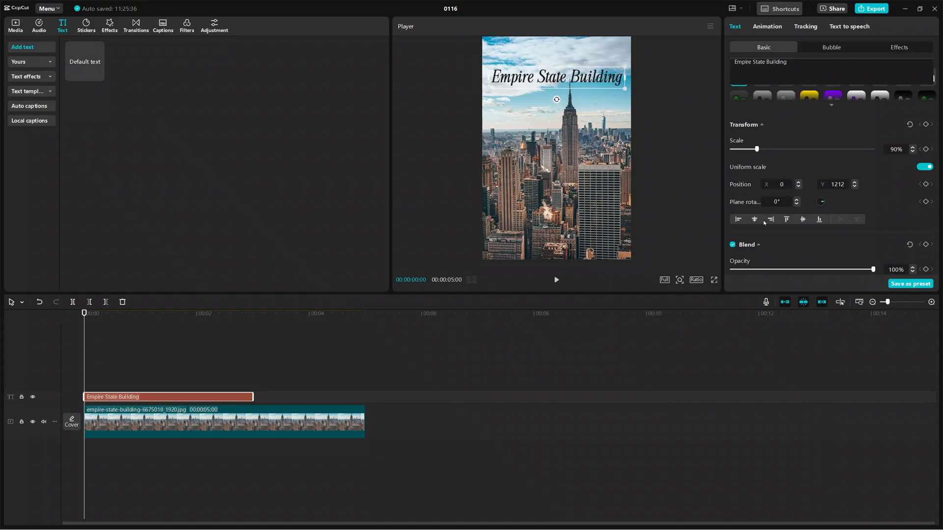
Examine the title's blend, stroke, background and glow settings, keep its opacity at 100%, and deselect the title.
{"action": "scroll", "coordinate": [786, 219], "scroll_direction": "down", "scroll_amount": 10}
{"action": "scroll", "coordinate": [791, 210], "scroll_direction": "up", "scroll_amount": 10}
{"action": "scroll", "coordinate": [791, 208], "scroll_direction": "down", "scroll_amount": 8}
{"action": "scroll", "coordinate": [791, 202], "scroll_direction": "up", "scroll_amount": 6}
{"action": "scroll", "coordinate": [791, 202], "scroll_direction": "down", "scroll_amount": 1}
{"action": "scroll", "coordinate": [791, 202], "scroll_direction": "down", "scroll_amount": 5}
{"action": "scroll", "coordinate": [844, 131], "scroll_direction": "up", "scroll_amount": 4}
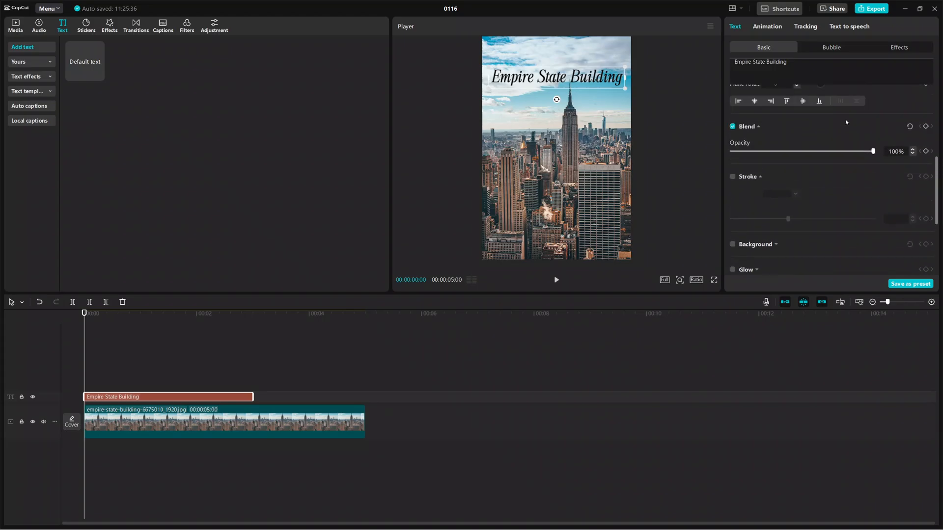
{"action": "scroll", "coordinate": [846, 121], "scroll_direction": "up", "scroll_amount": 1}
{"action": "mouse_move", "coordinate": [872, 169]}
{"action": "left_mouse_down"}
{"action": "mouse_move", "coordinate": [768, 169]}
{"action": "mouse_move", "coordinate": [878, 179]}
{"action": "left_mouse_up"}
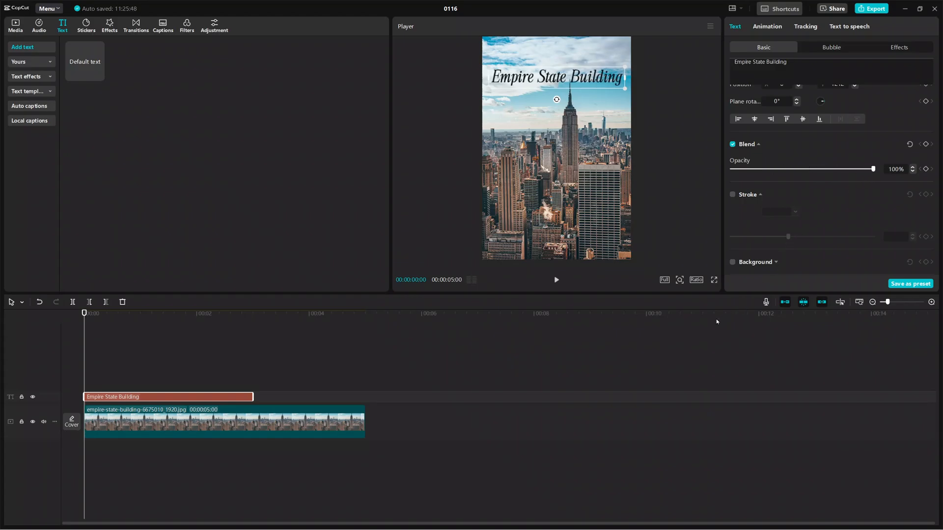
{"action": "left_click", "coordinate": [680, 337]}
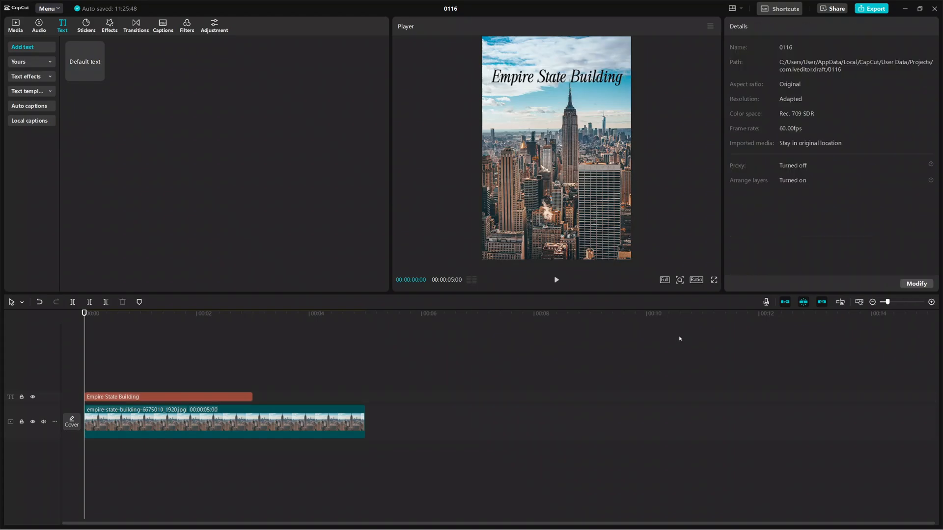
Extend the title clip to the end of the photo clip at 5 seconds and play back part of the timeline.
{"action": "left_click", "coordinate": [172, 394]}
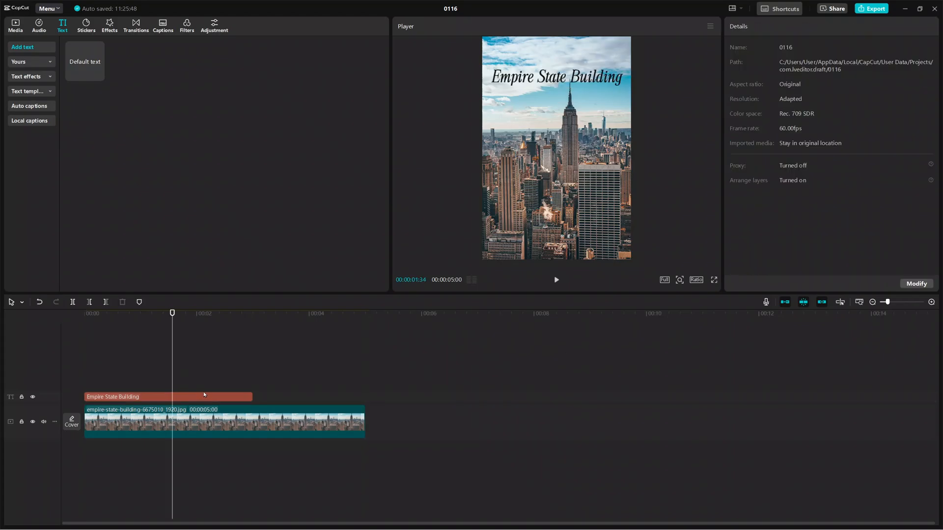
{"action": "left_click", "coordinate": [233, 399]}
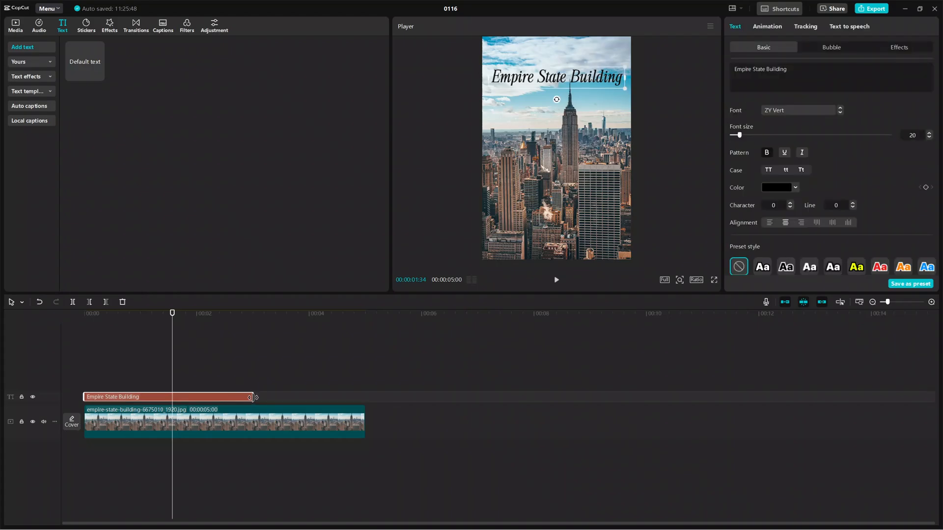
{"action": "left_click_drag", "start_coordinate": [252, 397], "coordinate": [366, 405]}
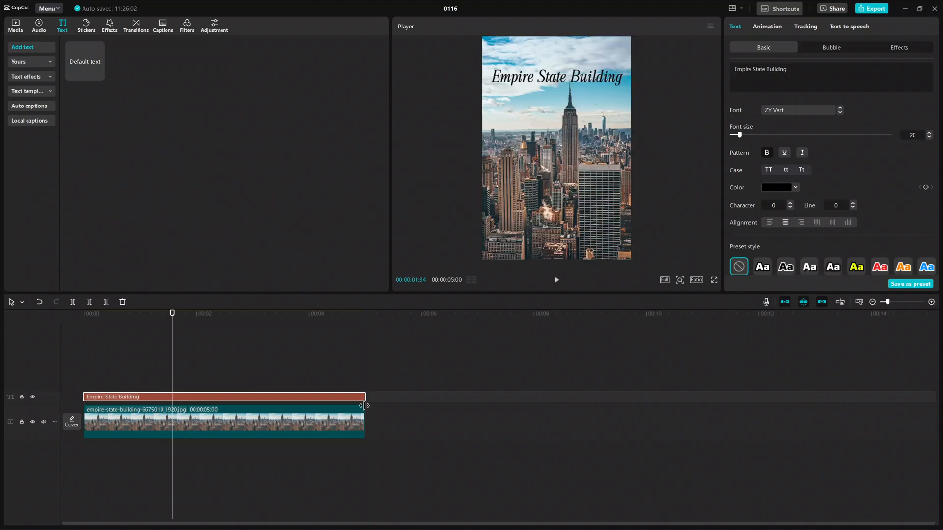
{"action": "left_click", "coordinate": [555, 280]}
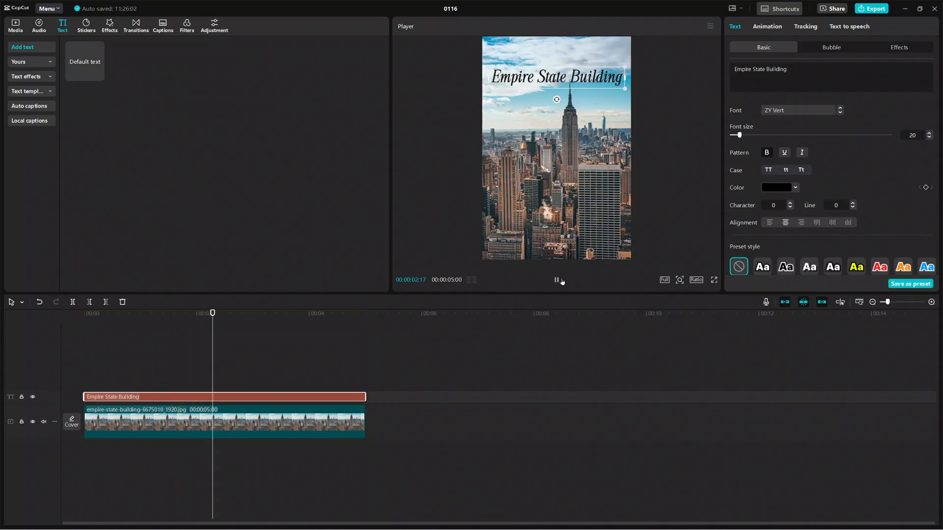
{"action": "left_click", "coordinate": [560, 281]}
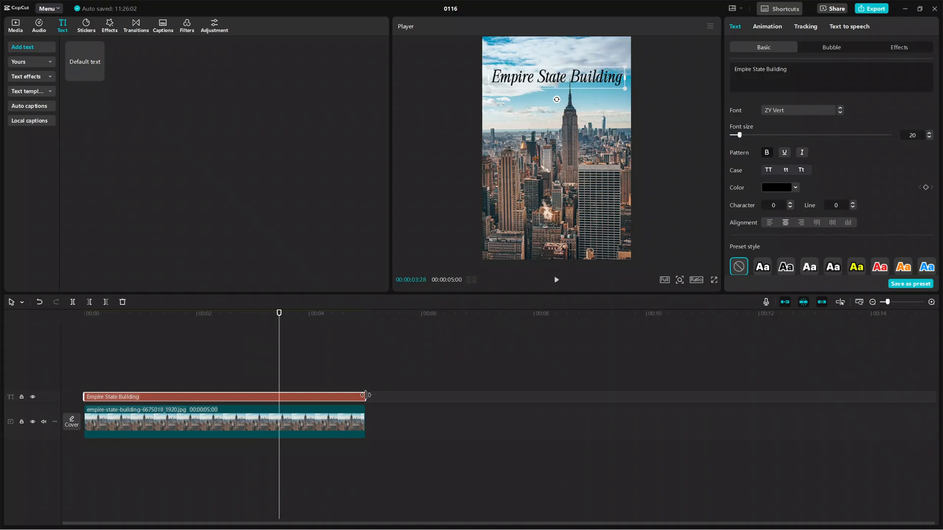
Shorten the title clip to about 2.5 seconds and shift it to start about 1 second into the timeline.
{"action": "left_click_drag", "start_coordinate": [364, 397], "coordinate": [224, 396]}
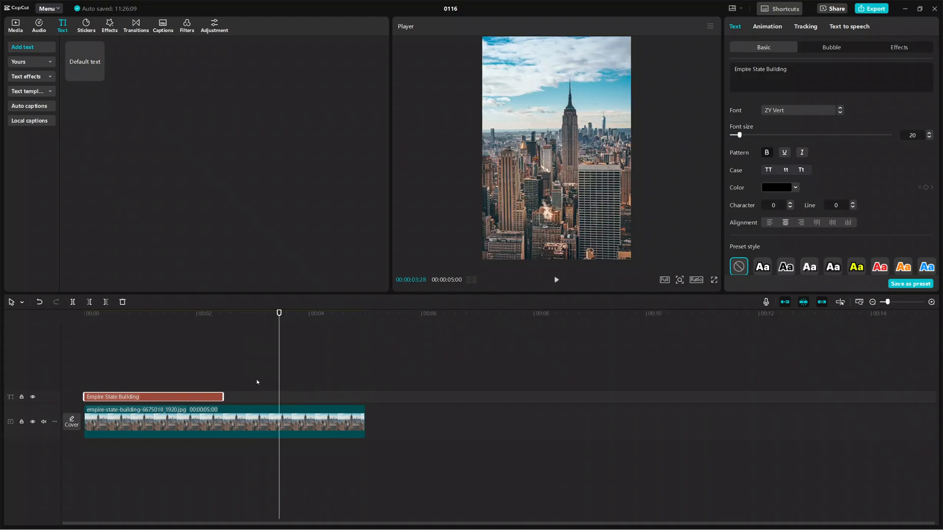
{"action": "left_click_drag", "start_coordinate": [277, 376], "coordinate": [217, 399]}
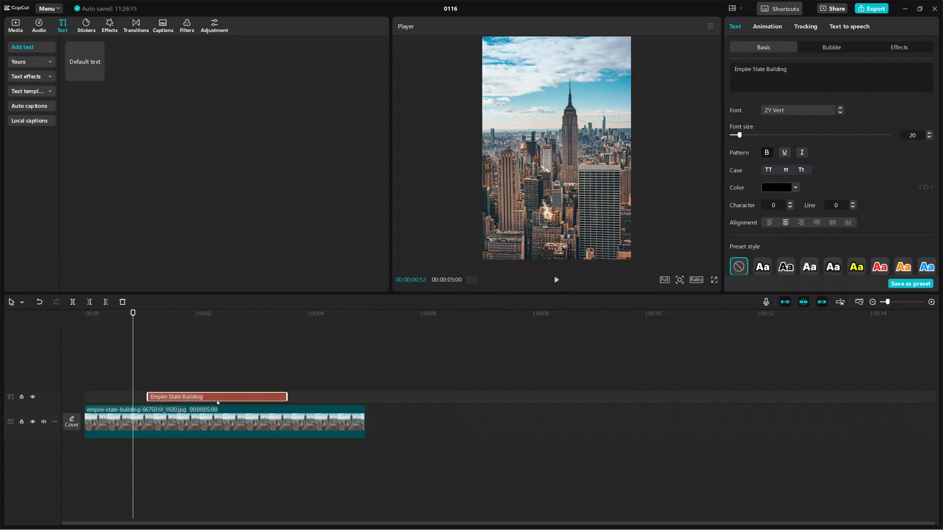
{"action": "left_click_drag", "start_coordinate": [130, 378], "coordinate": [184, 384]}
Move the title higher in the sky, centred near the photo's top edge, and scrub the timeline to check its timing.
{"action": "left_click_drag", "start_coordinate": [569, 78], "coordinate": [567, 56]}
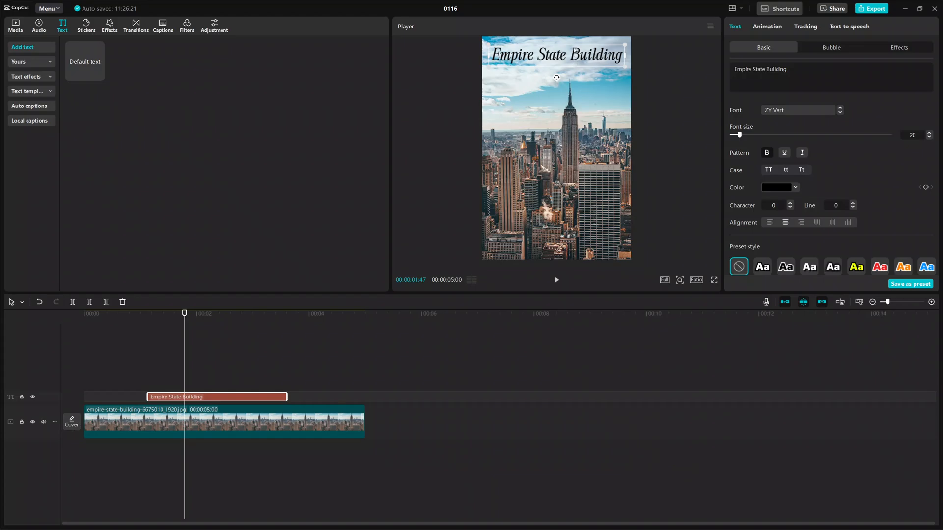
{"action": "left_click", "coordinate": [333, 362]}
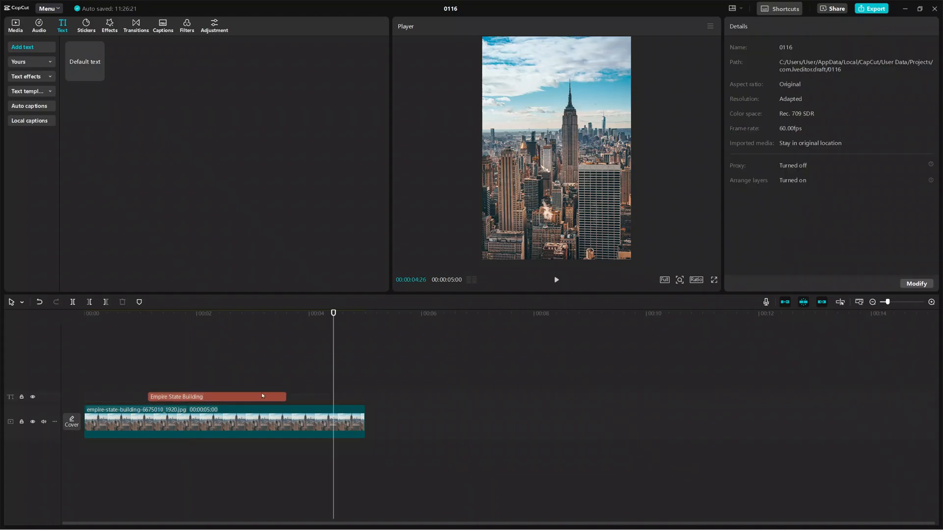
{"action": "left_click", "coordinate": [252, 392]}
{"action": "left_click", "coordinate": [256, 397]}
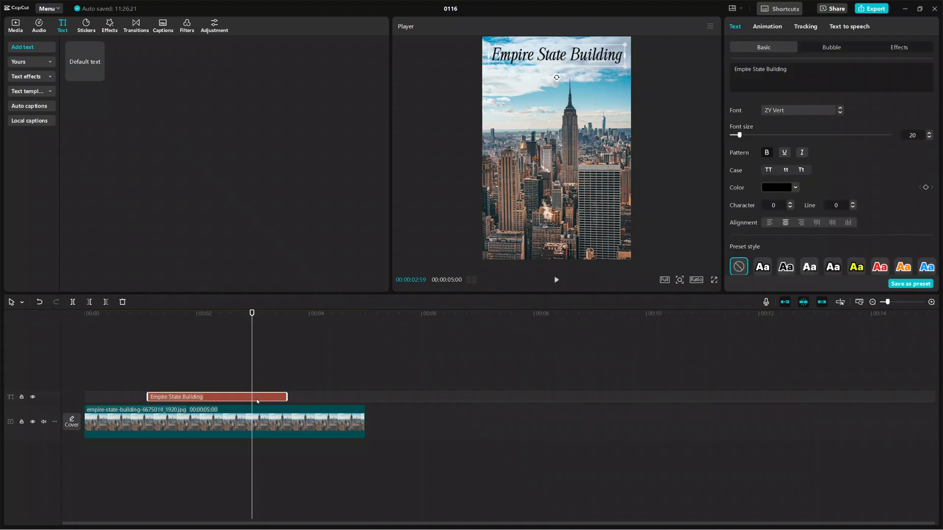
{"action": "mouse_move", "coordinate": [551, 56]}
{"action": "left_mouse_down"}
{"action": "mouse_move", "coordinate": [556, 242]}
{"action": "mouse_move", "coordinate": [549, 45]}
{"action": "mouse_move", "coordinate": [550, 53]}
{"action": "left_mouse_up"}
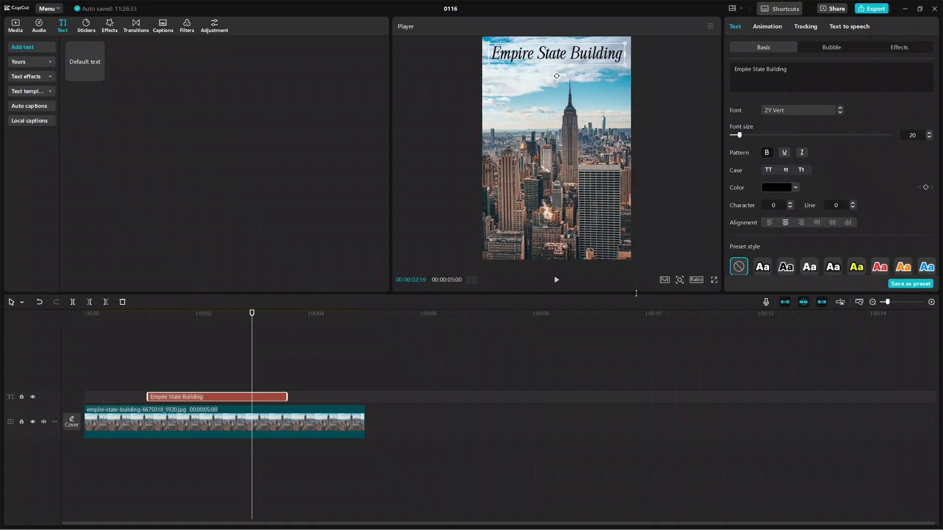
{"action": "left_click", "coordinate": [598, 350]}
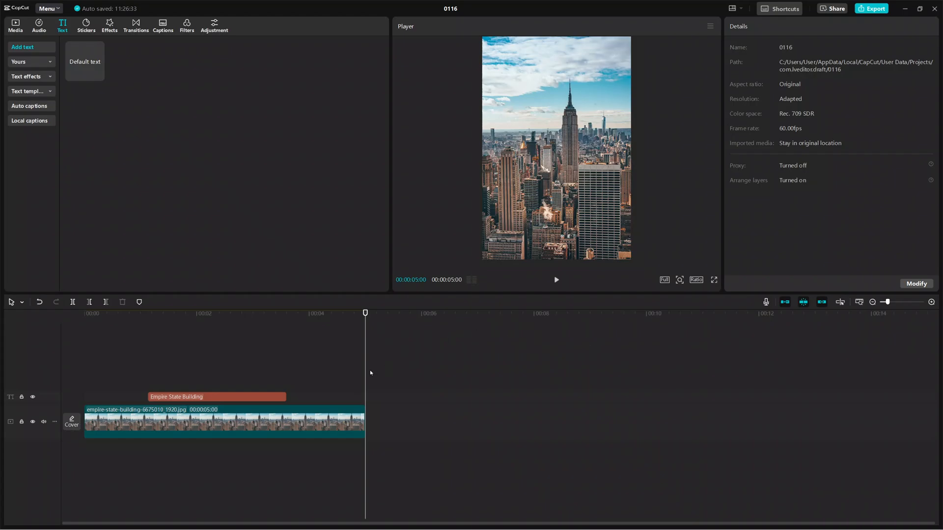
{"action": "left_click_drag", "start_coordinate": [365, 370], "coordinate": [220, 373]}
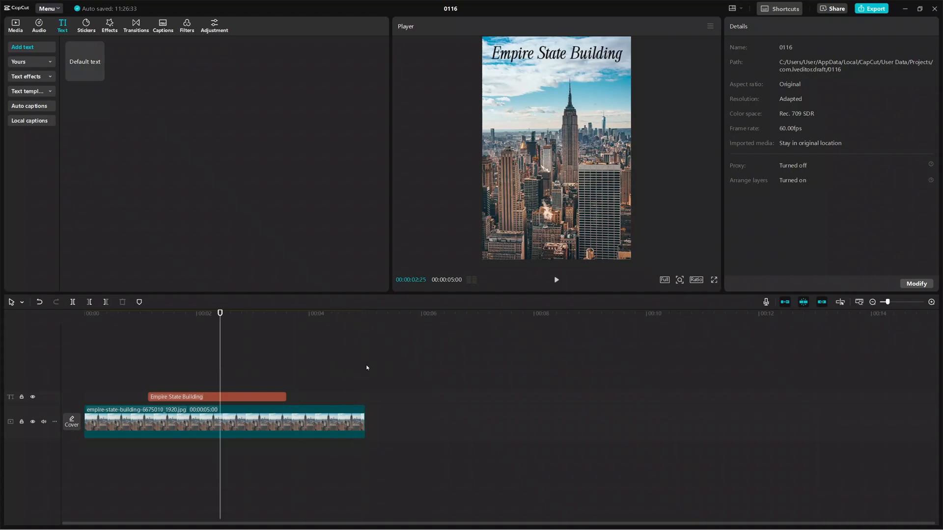